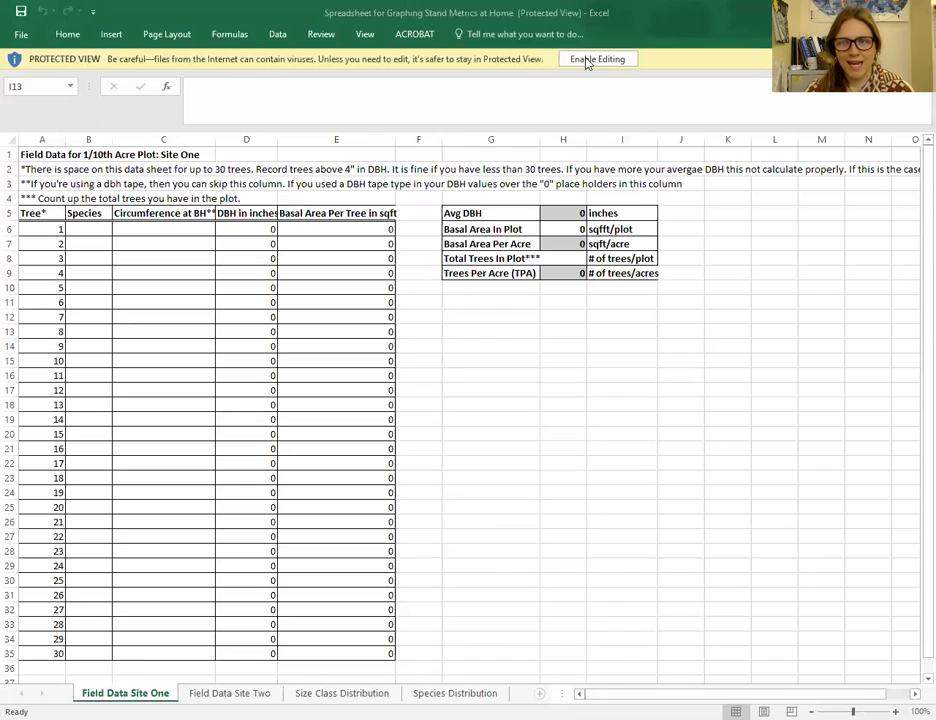
Enable editing of the protected stand metrics workbook.
click(590, 63)
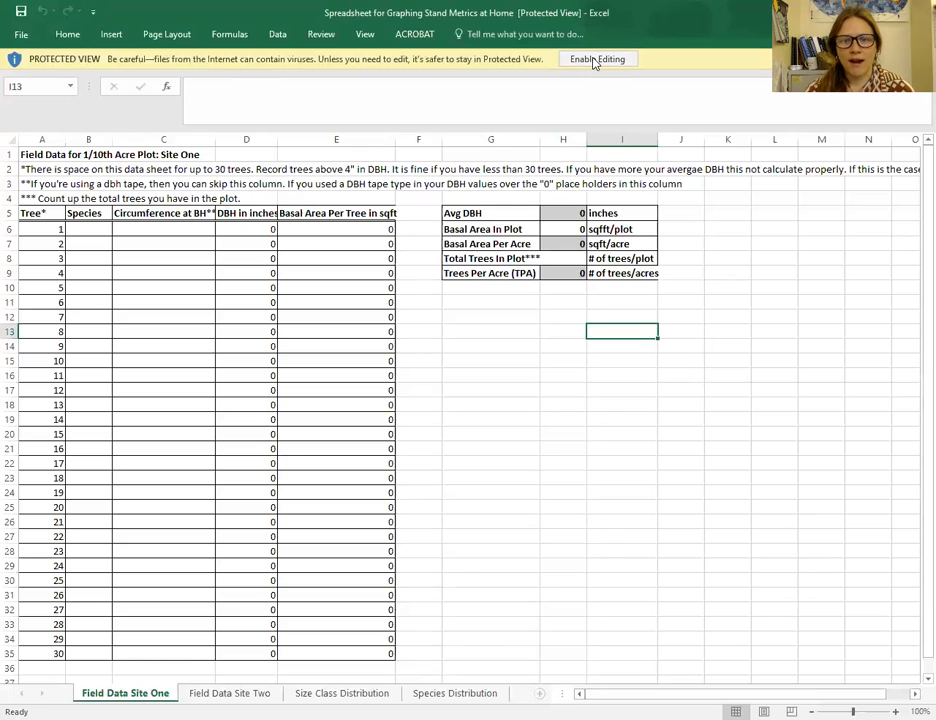
click(593, 60)
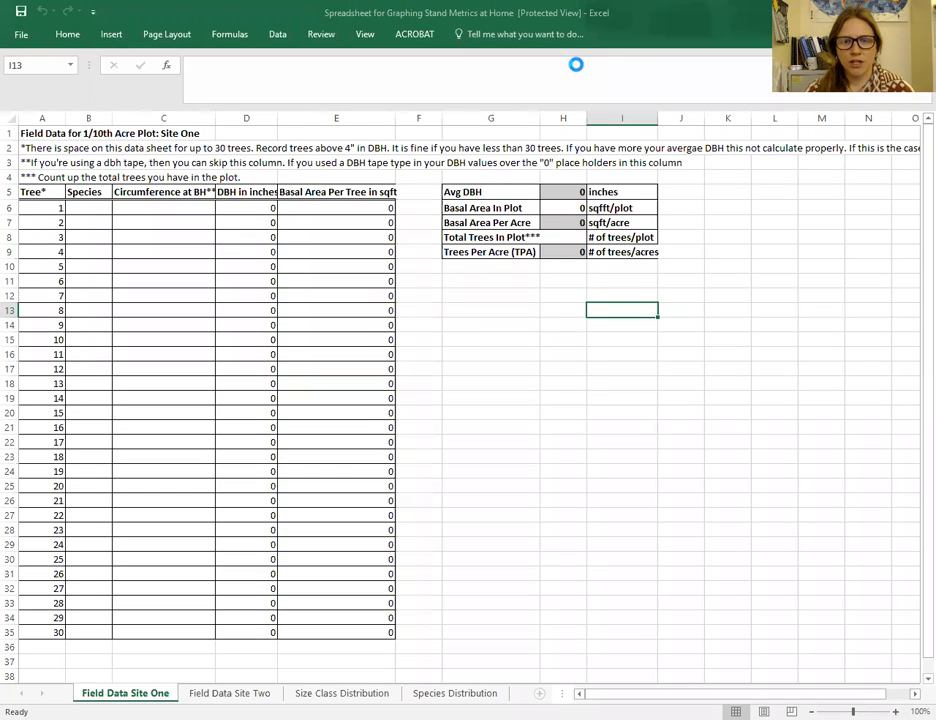
scroll(497, 595, down, 1)
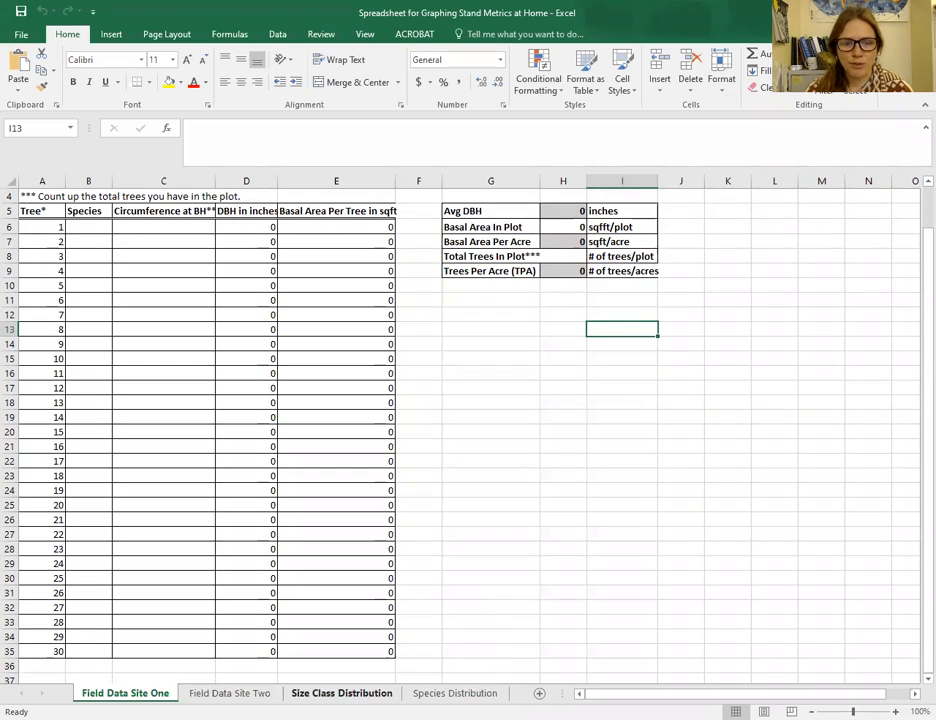
Look through the Site Two, Size Class Distribution and Species Distribution sheets, then examine the Field Data Site One tree table.
click(229, 693)
click(330, 694)
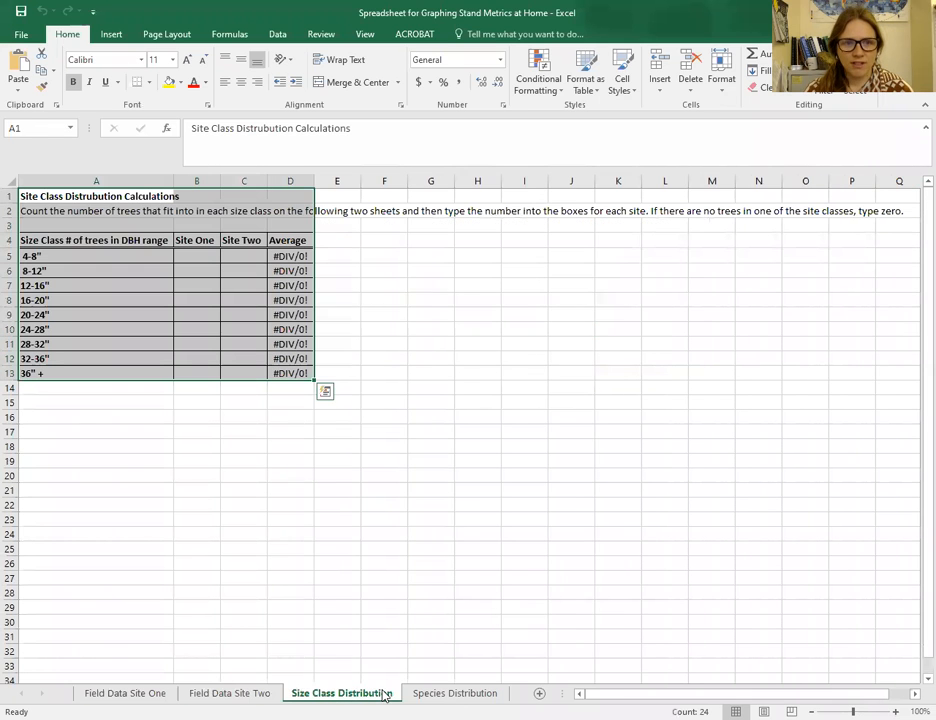
click(432, 693)
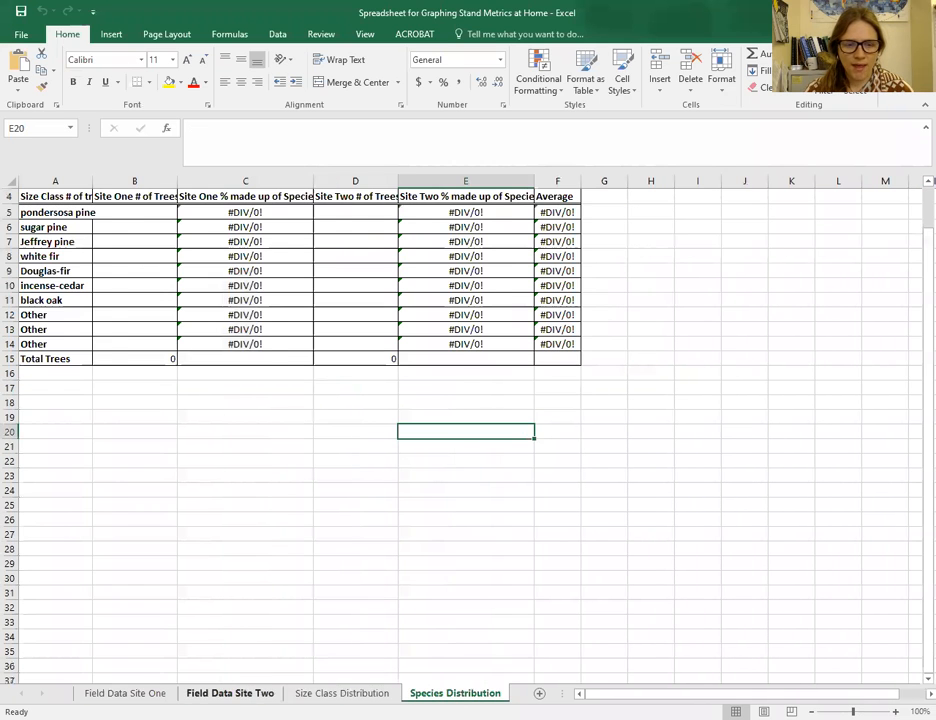
click(236, 694)
click(150, 695)
scroll(628, 652, up, 1)
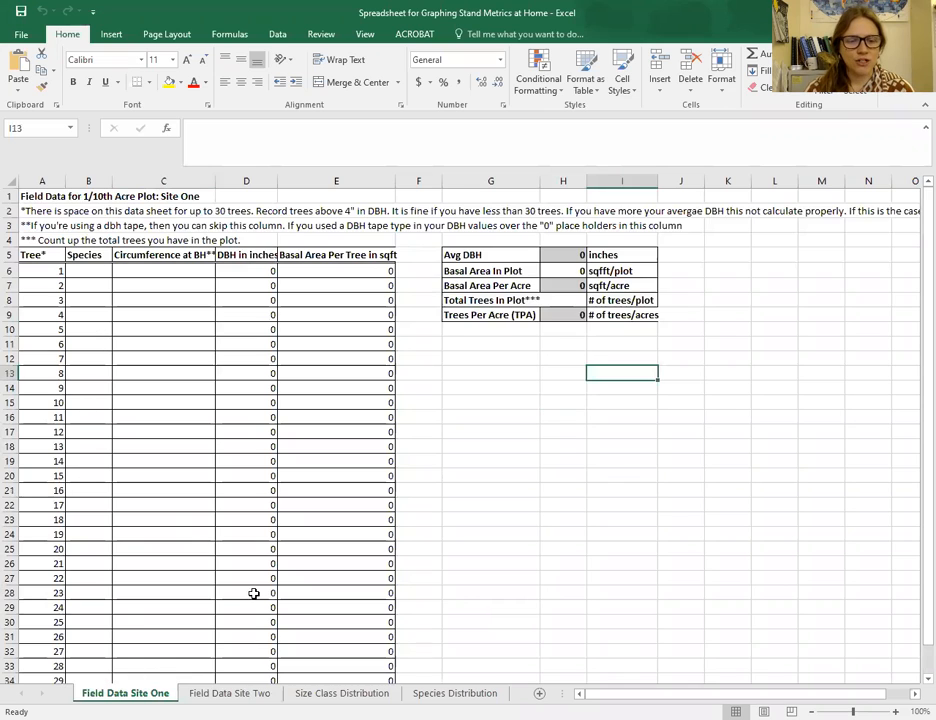
scroll(252, 593, down, 2)
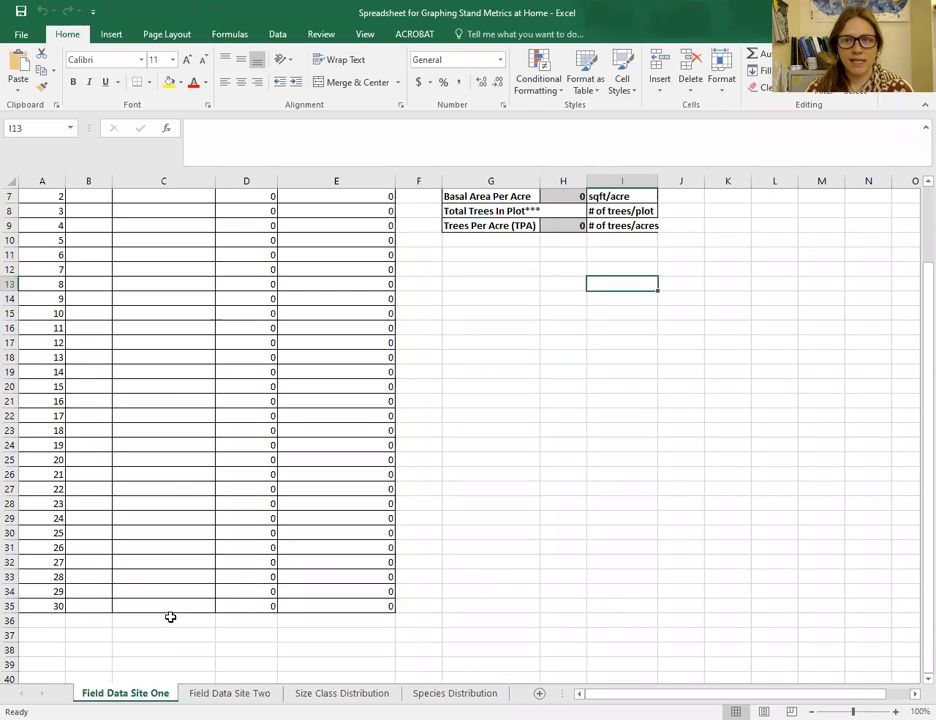
scroll(173, 616, up, 2)
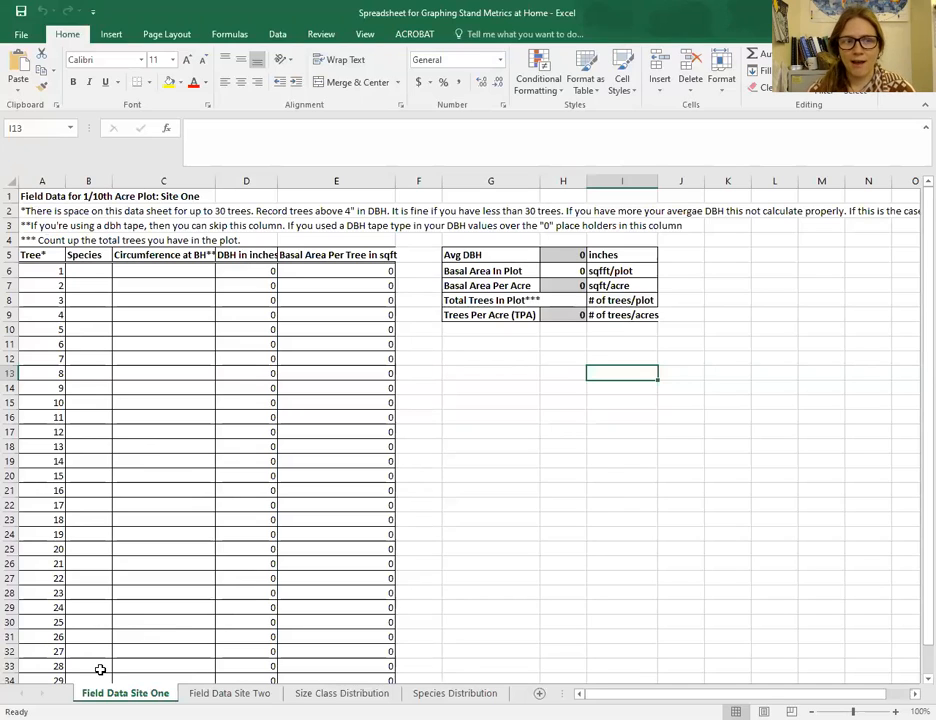
Enter Ponderosa as the species of tree 1 on the Field Data Site One sheet.
click(86, 270)
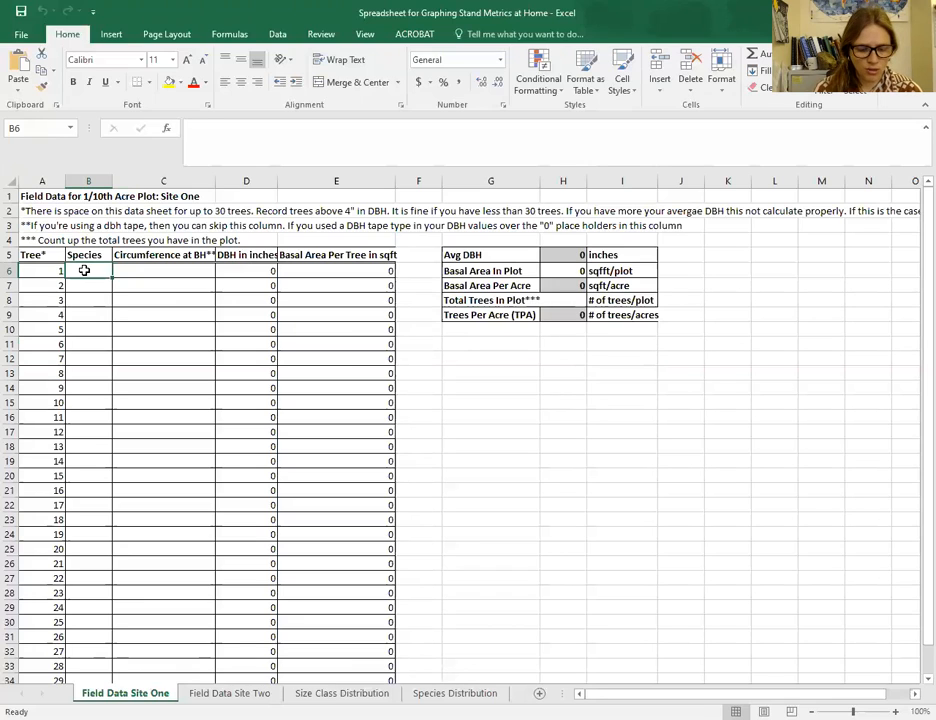
text(PIPO)
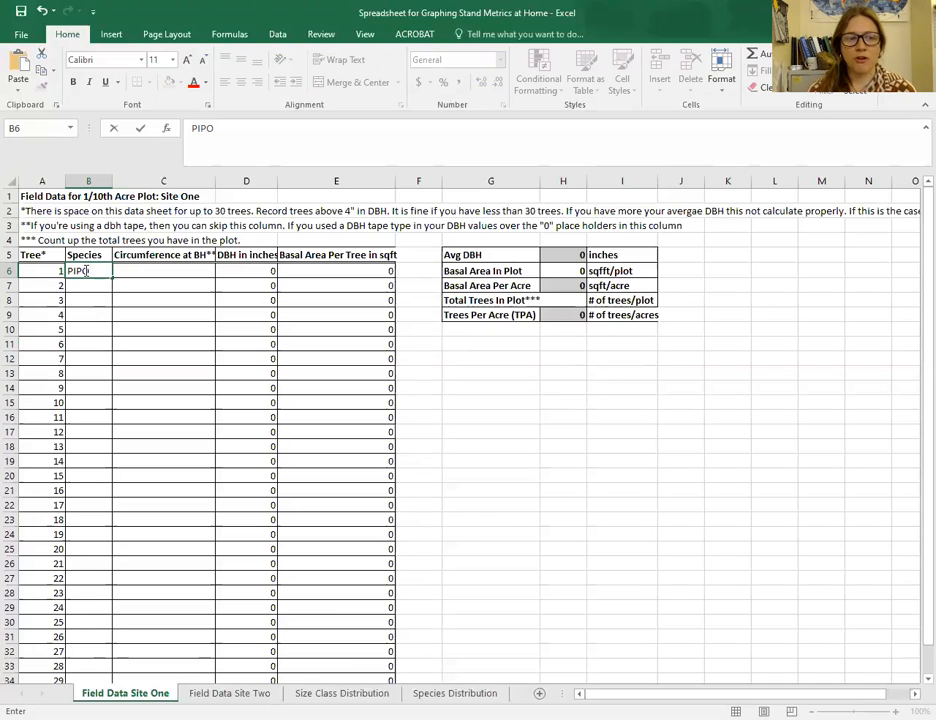
key(Tab)
key(BackSpace)
key(BackSpace)
key(BackSpace)
key(BackSpace)
text(Pond)
key(BackSpace)
text(derosa)
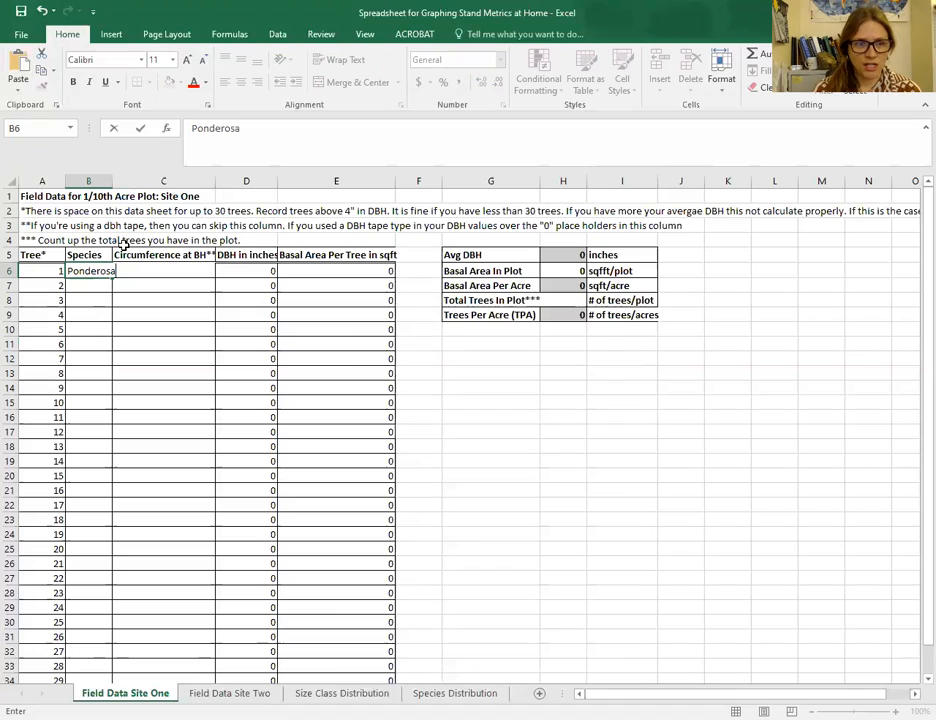
click(88, 327)
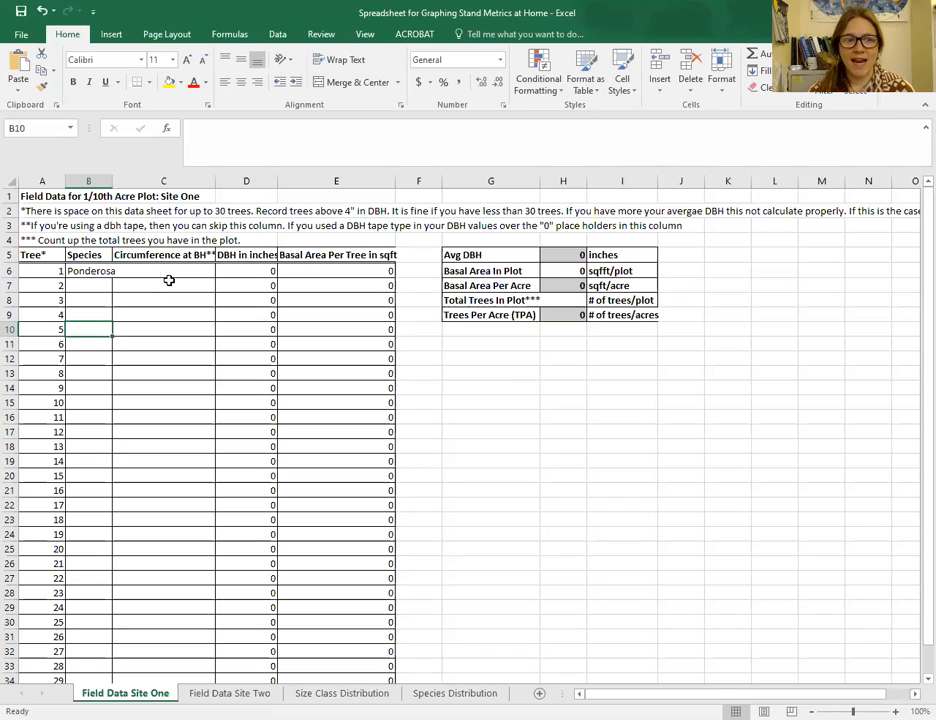
Enter 28 as the circumference at breast height for tree 1.
click(154, 268)
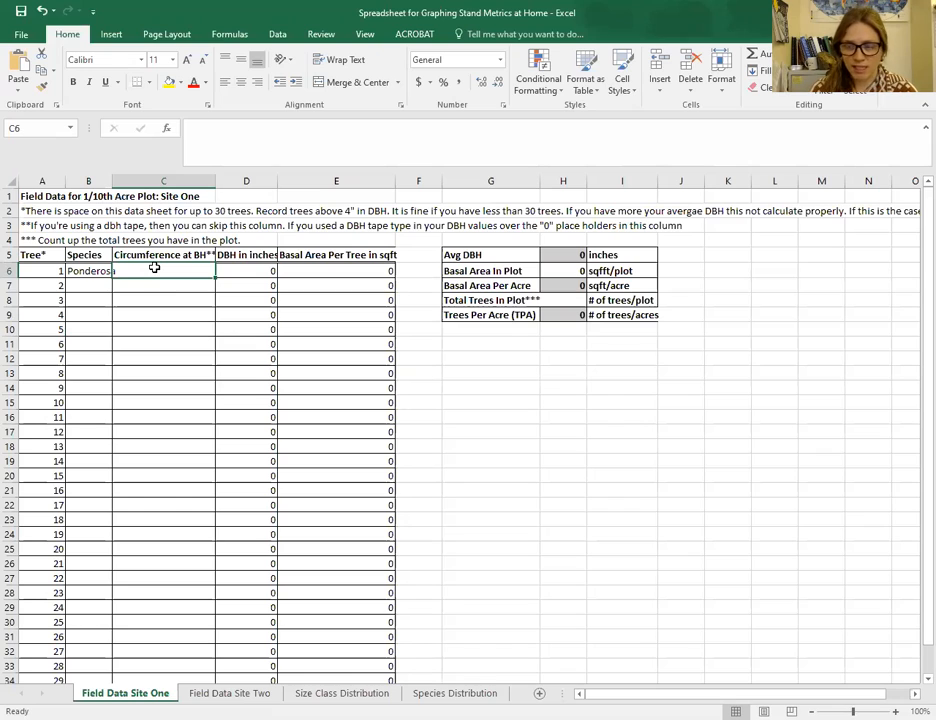
text(28)
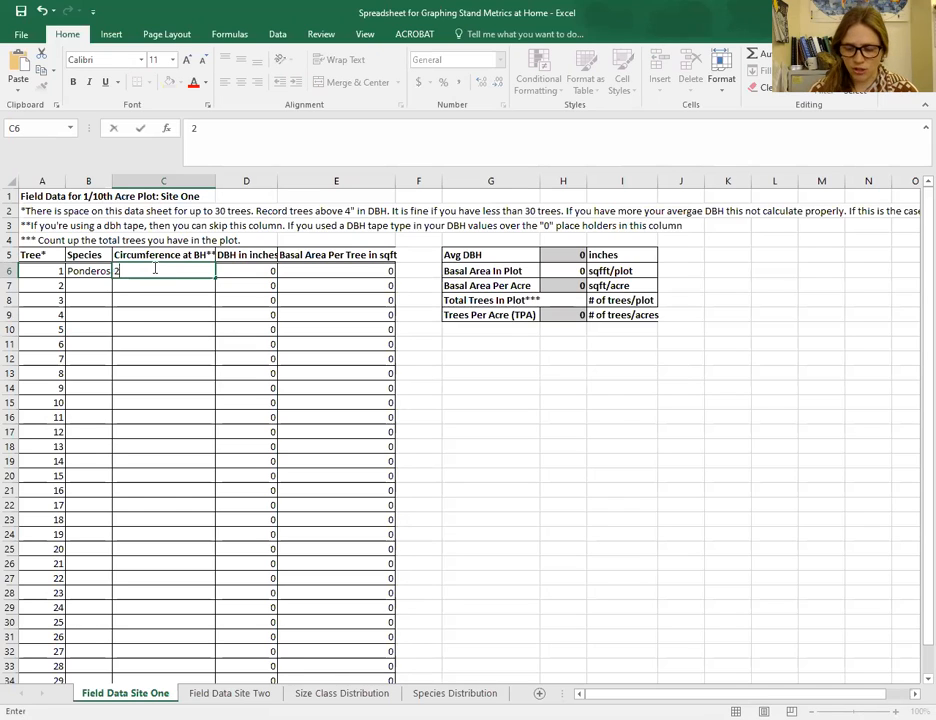
click(179, 296)
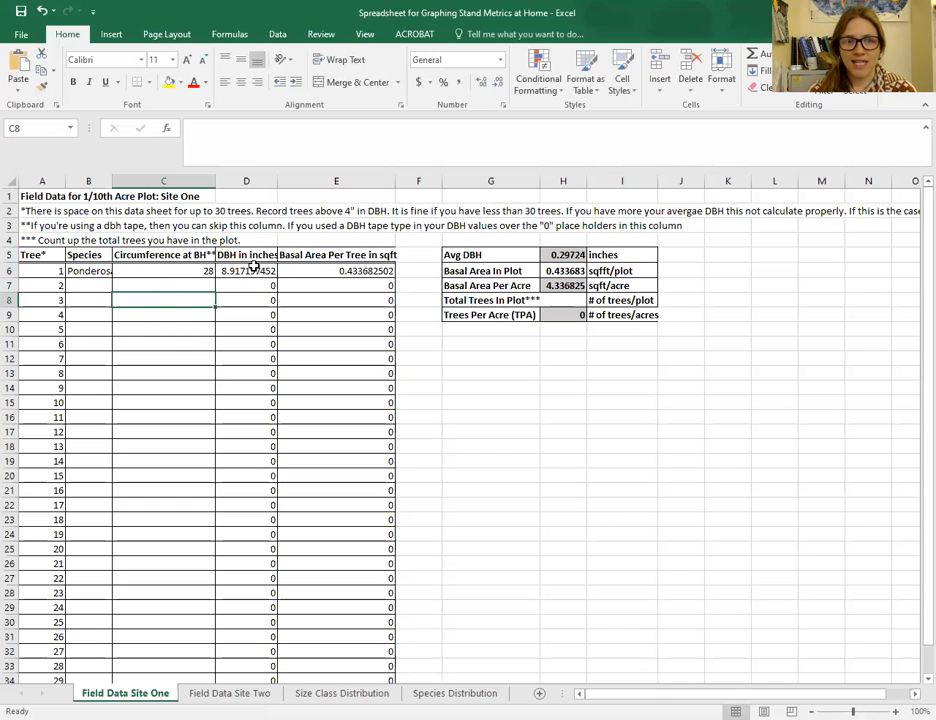
Inspect the formulas behind the DBH and basal area of tree 1.
click(243, 271)
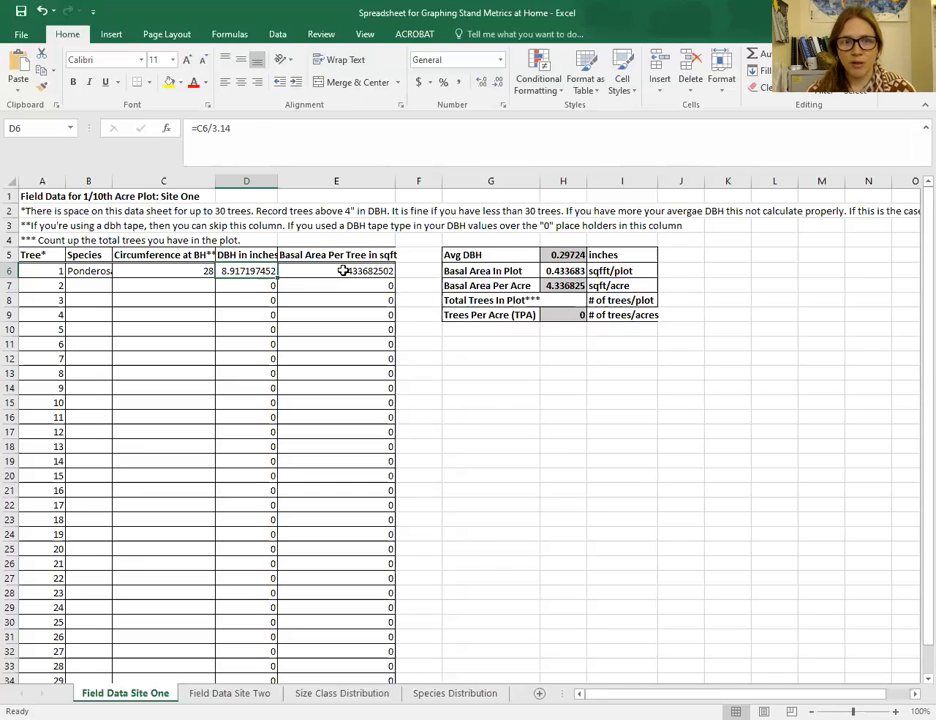
click(343, 271)
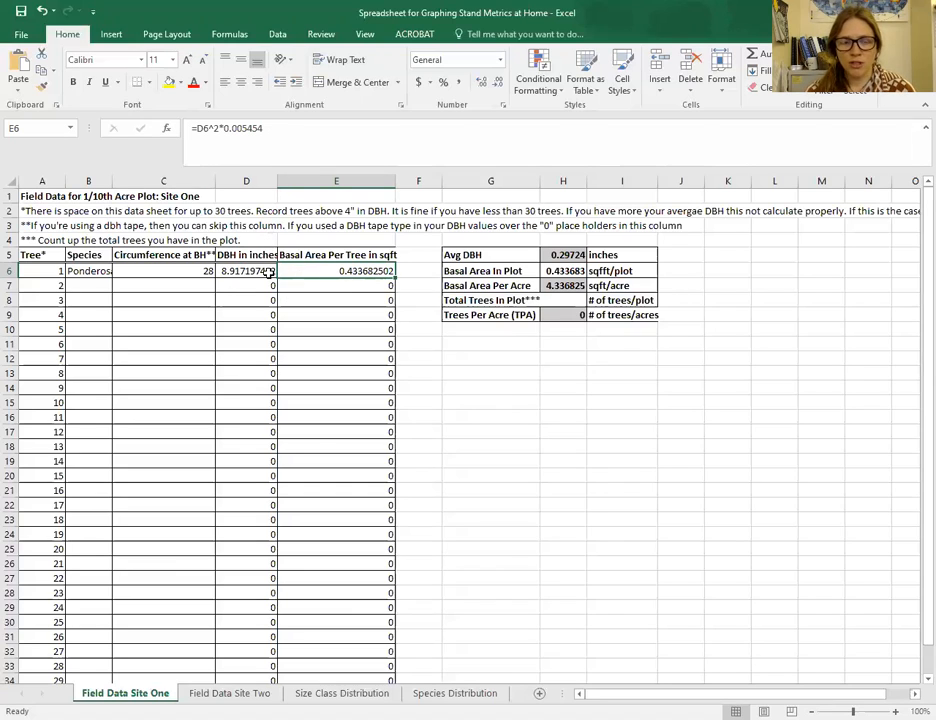
click(204, 283)
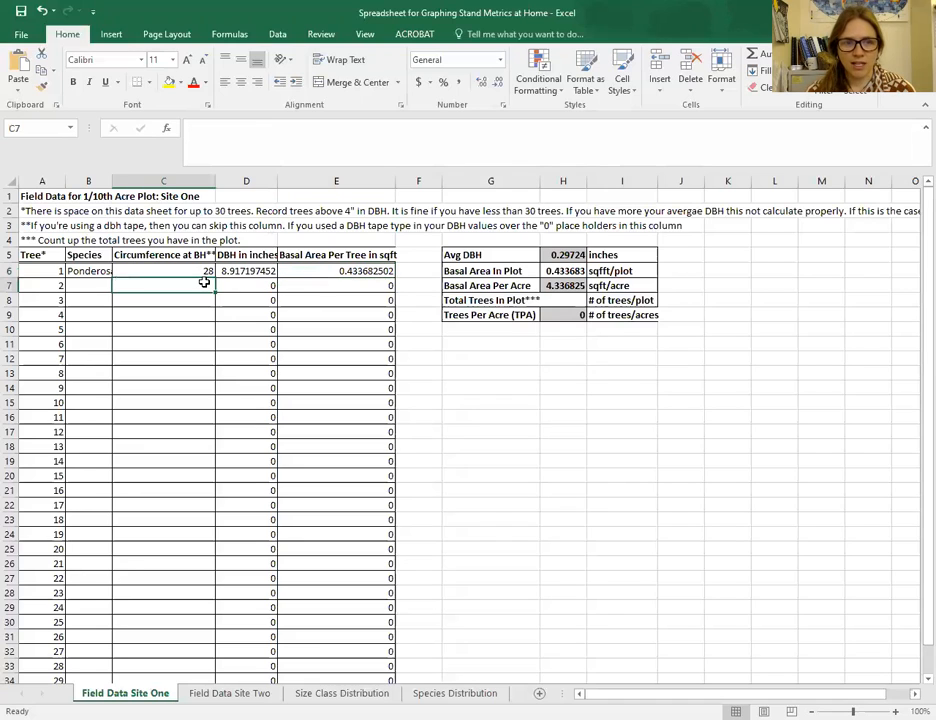
Record tree 2 as white fir with a circumference of 14.
click(90, 286)
text(whitre)
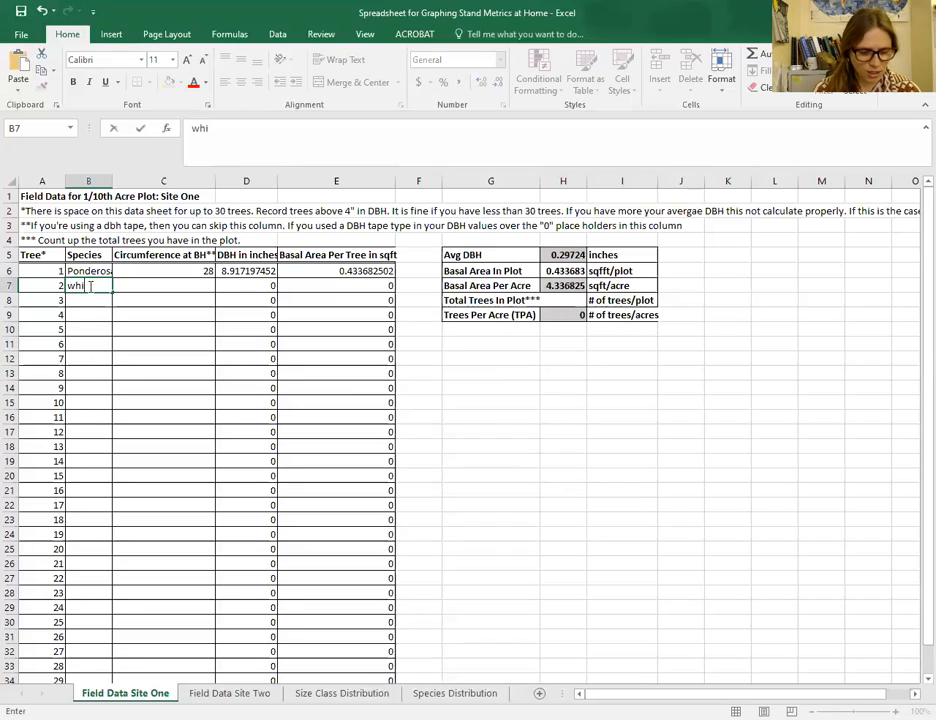
key(BackSpace)
key(BackSpace)
text(e fir)
click(190, 280)
text(14)
click(195, 303)
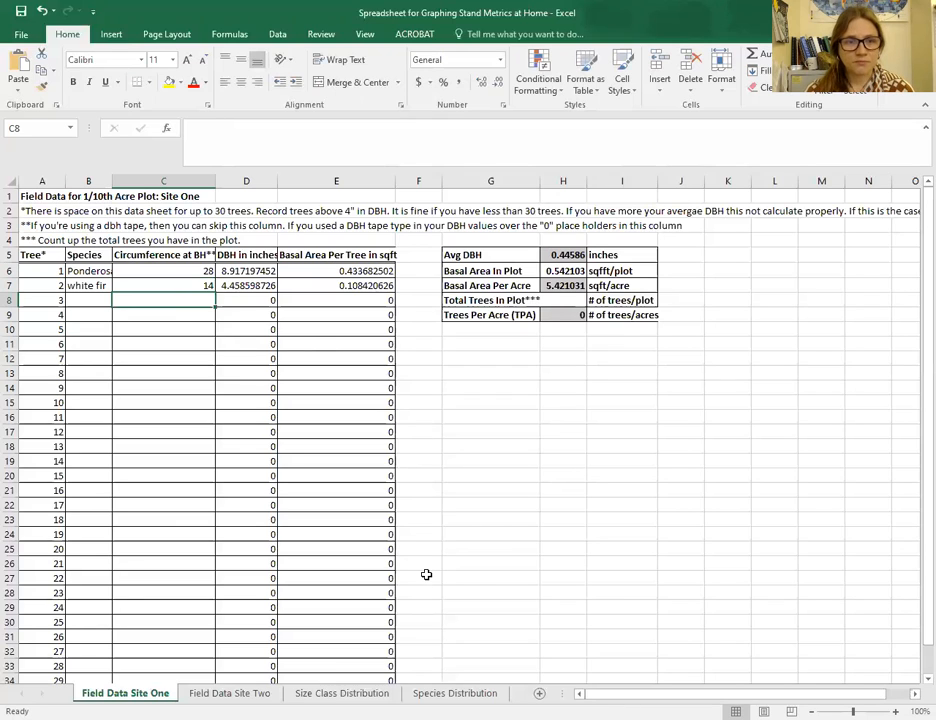
Undo the species and circumference entries for tree 2 and the circumference entry for tree 1.
key(ctrl+z)
key(ctrl+z)
key(ctrl+z)
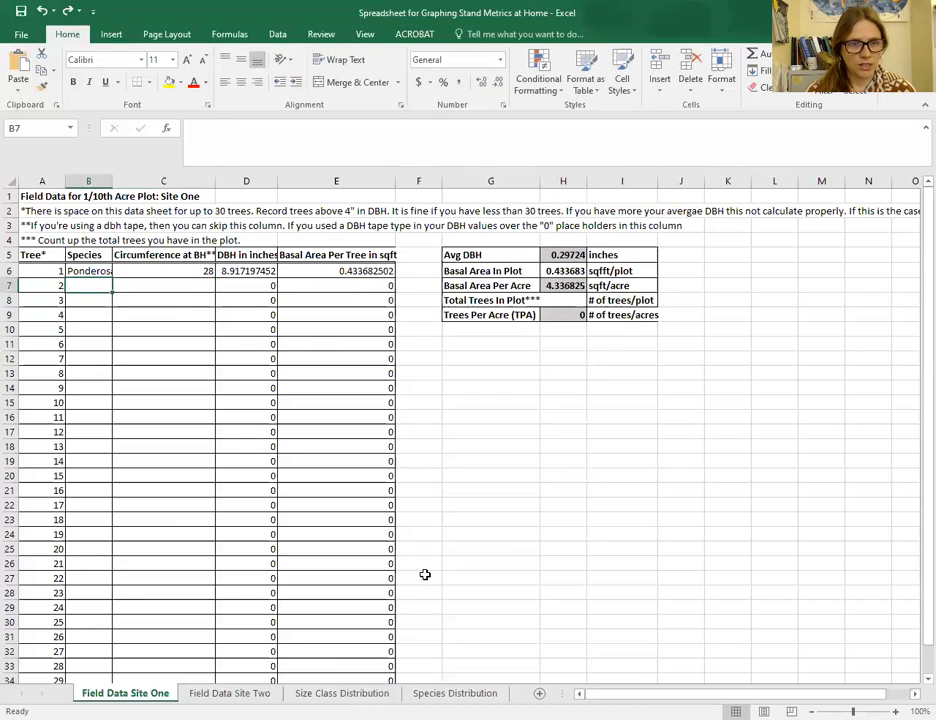
click(525, 549)
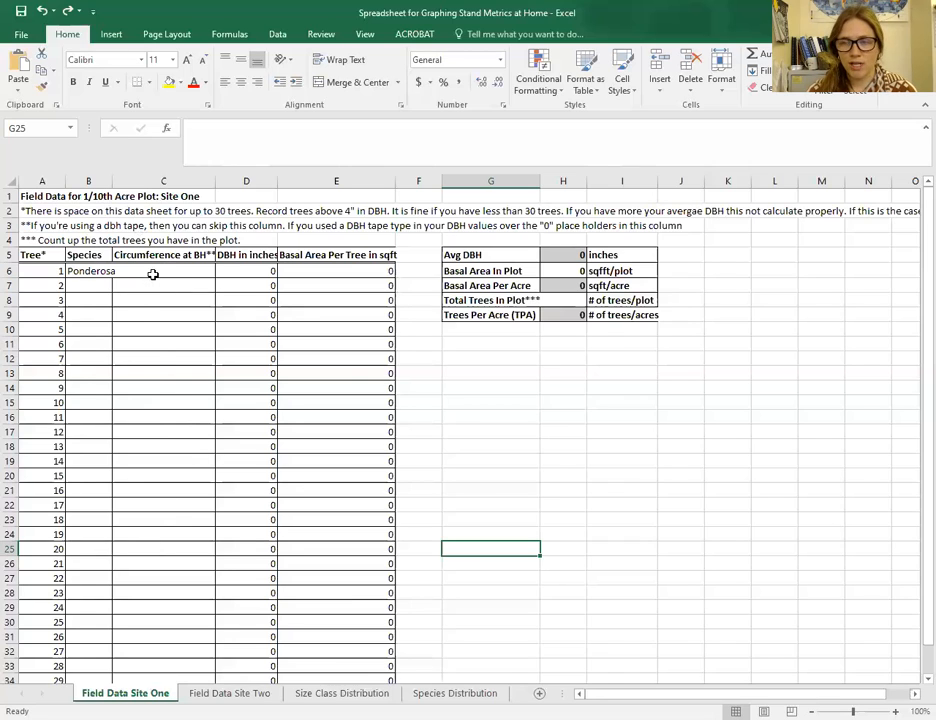
Overwrite the DBH of tree 1 with a directly measured value of 8.5 inches.
click(245, 270)
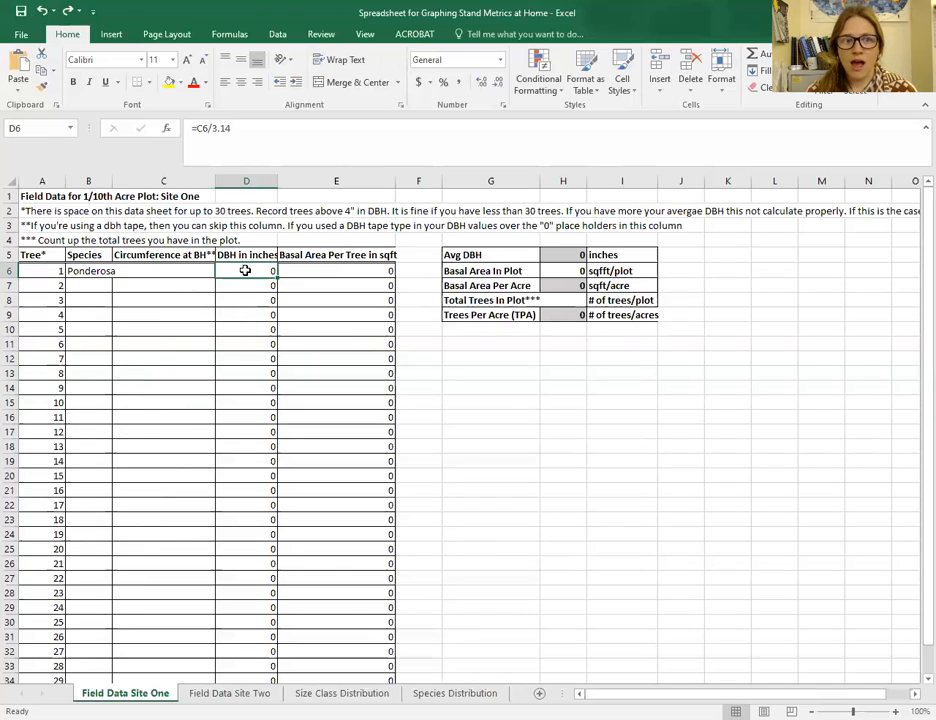
text(8)
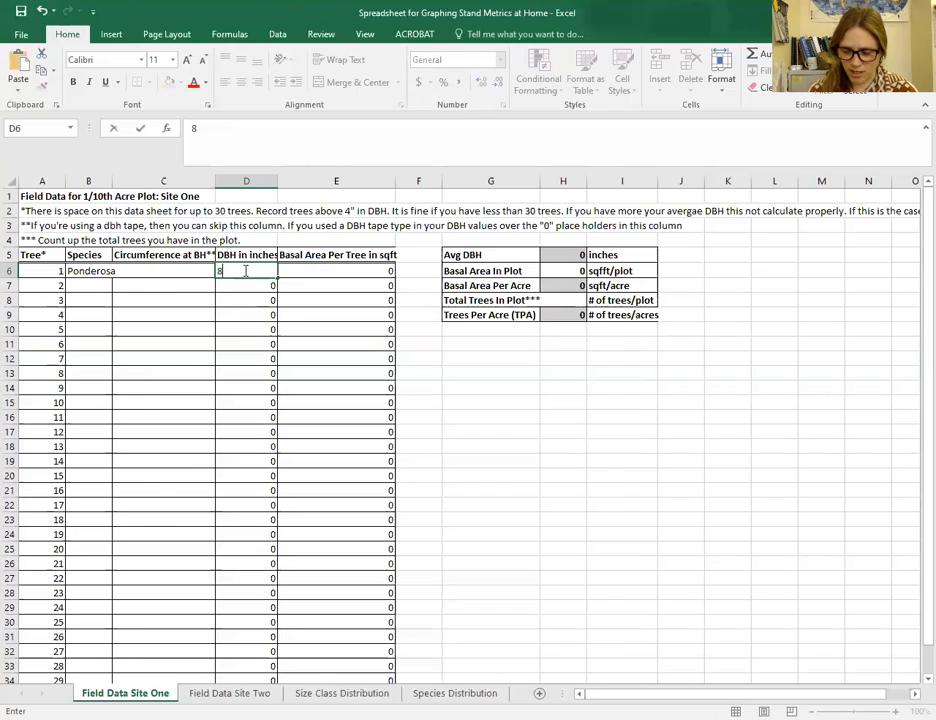
text(.5)
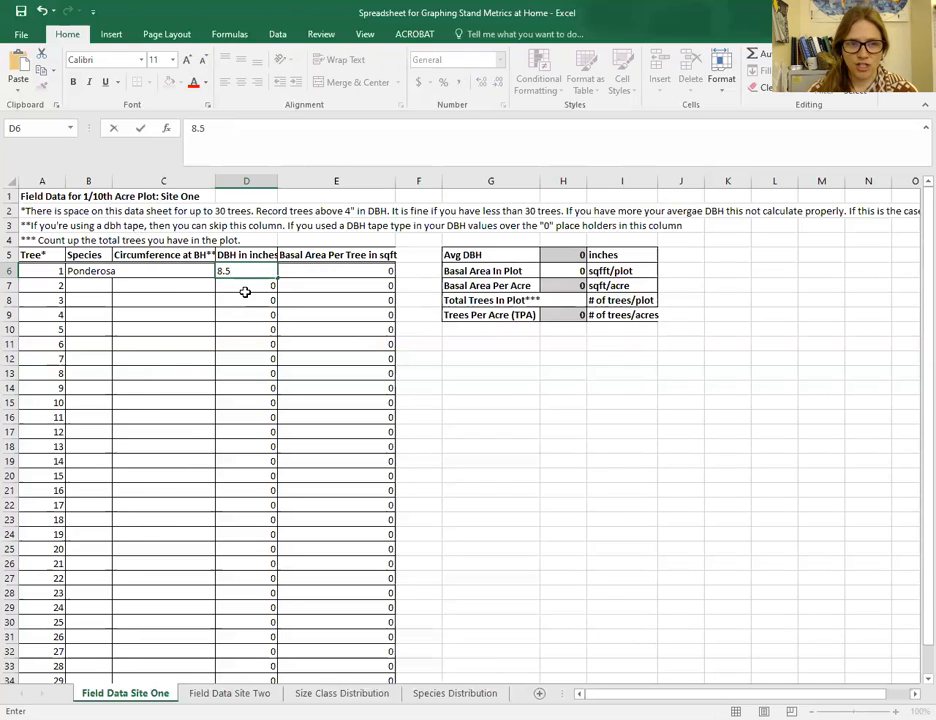
key(Return)
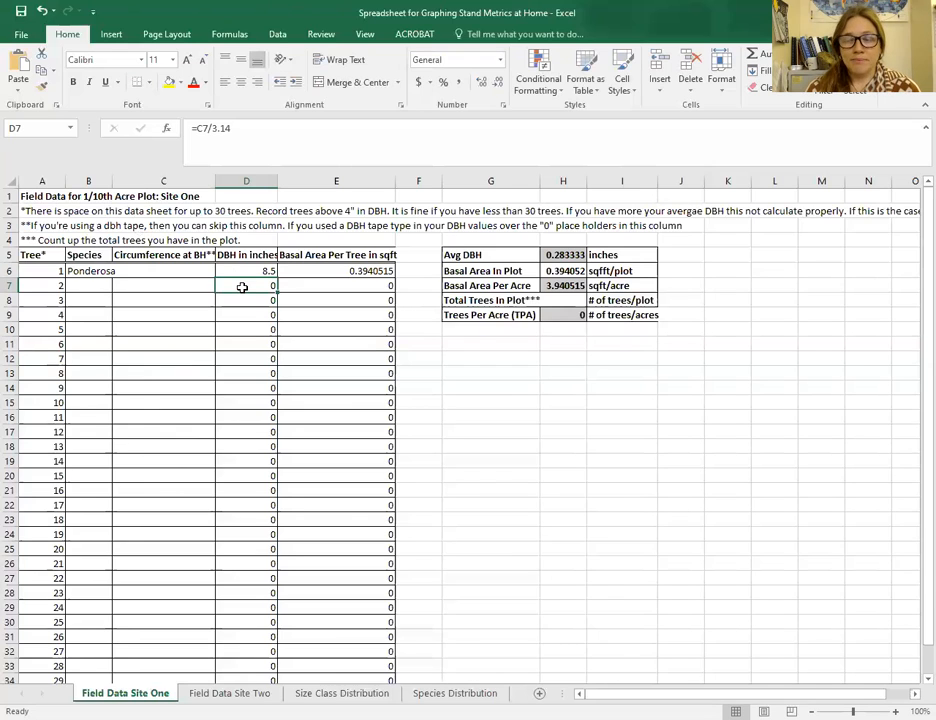
Record tree 2 as white fir with a DBH of 16 inches.
click(100, 286)
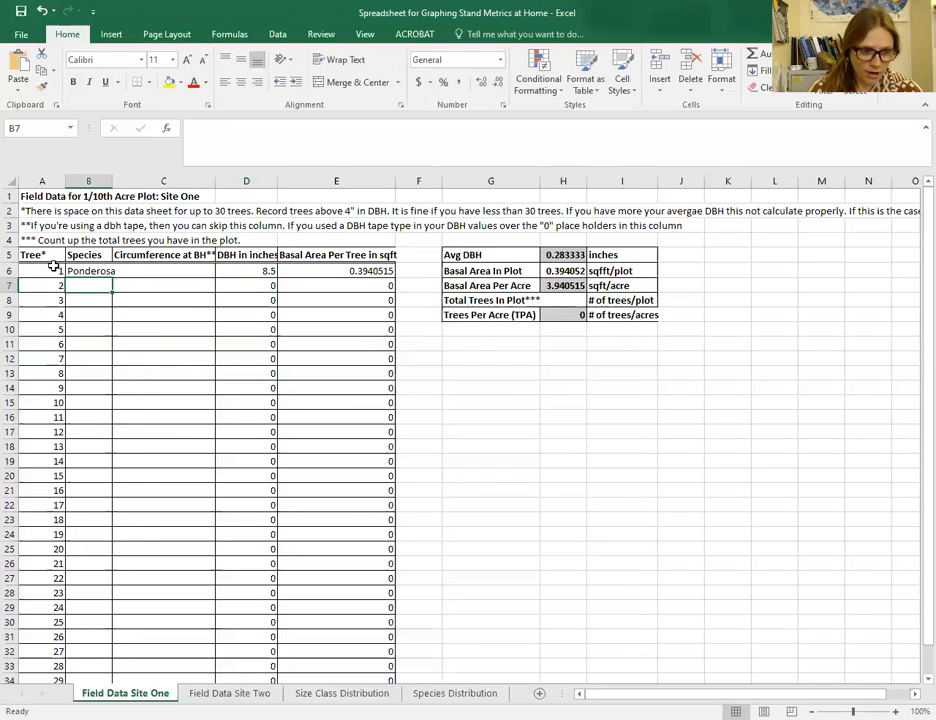
text(white)
text( for)
key(BackSpace)
key(BackSpace)
text(ir)
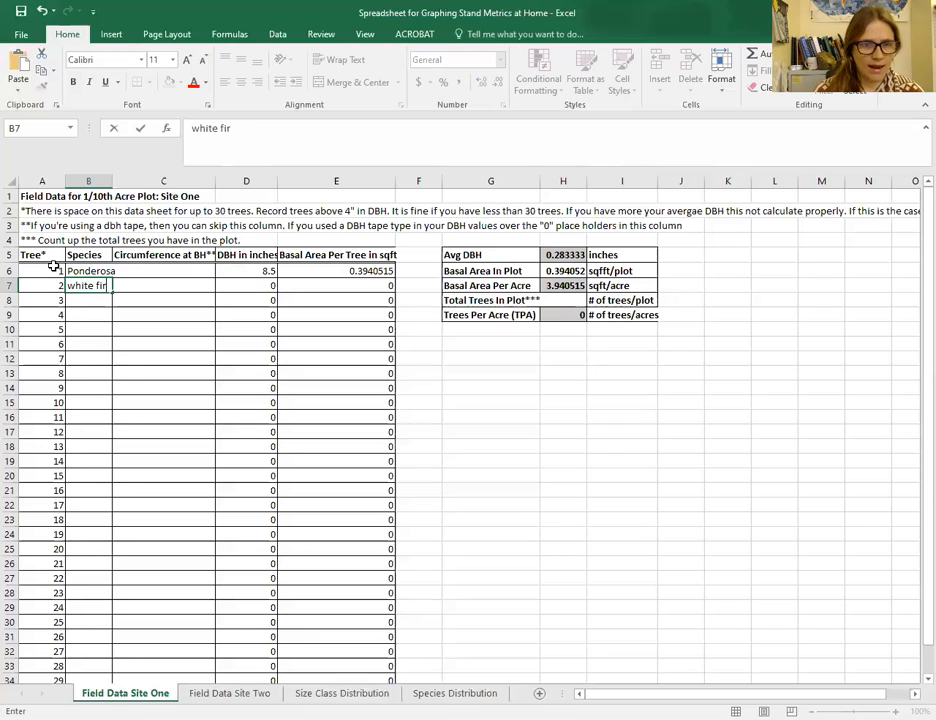
click(266, 285)
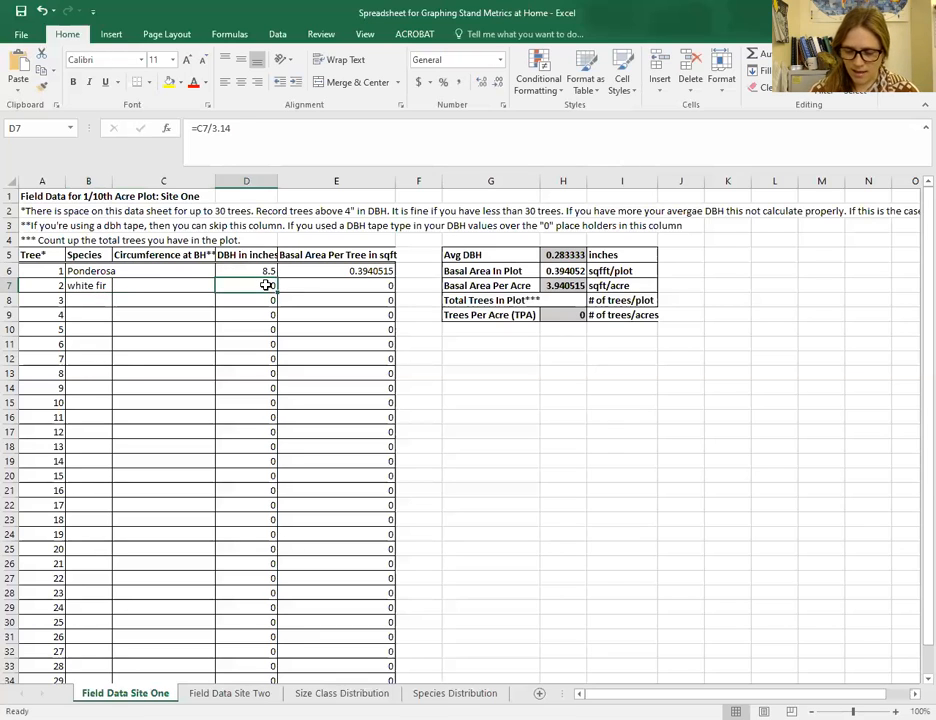
text(16)
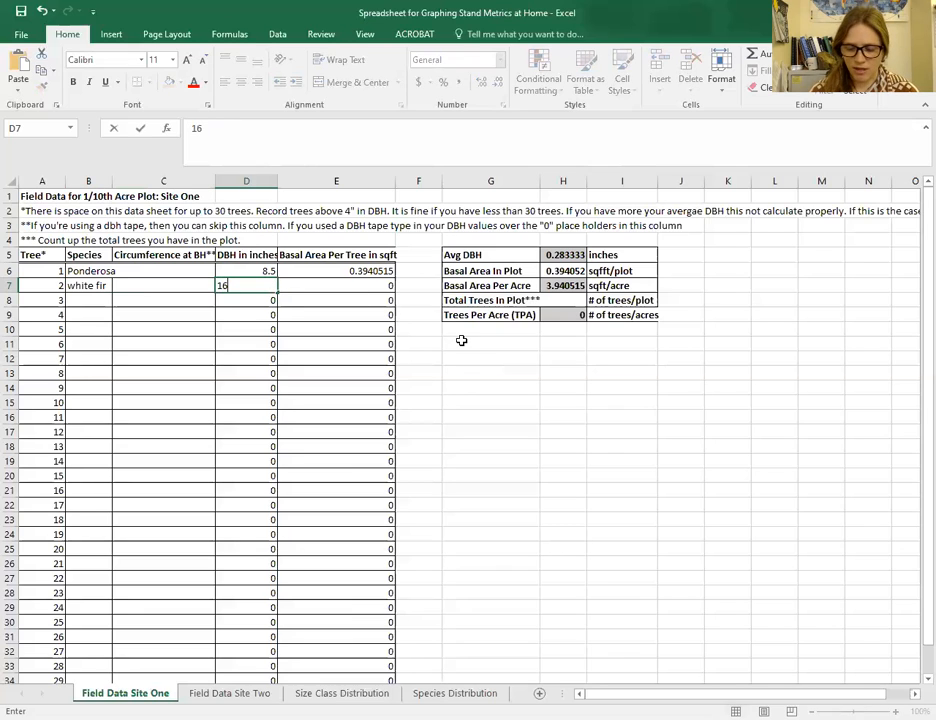
key(Return)
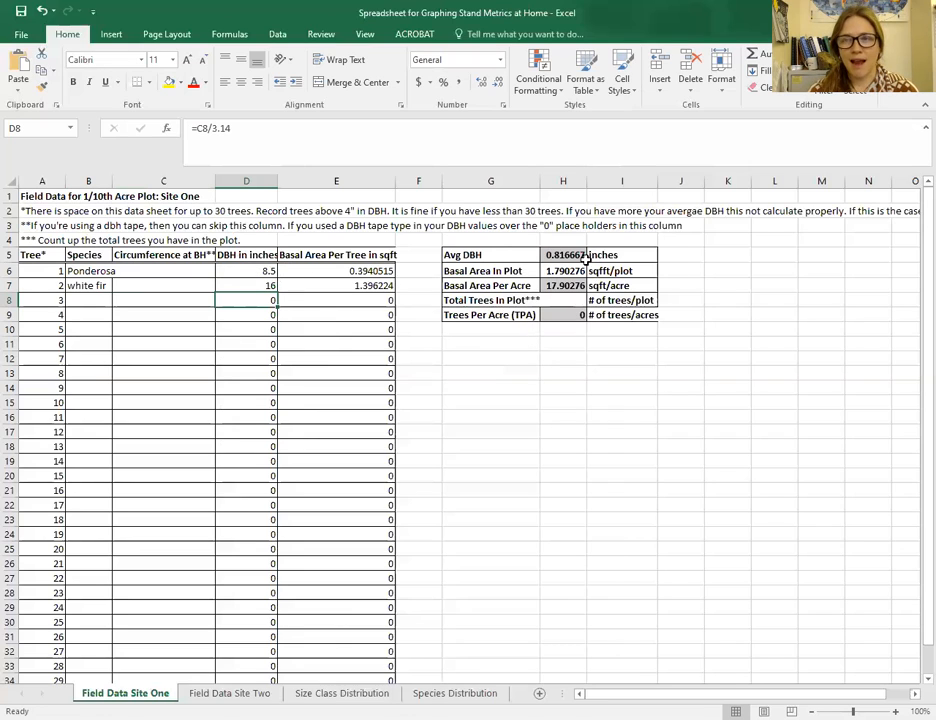
Check the average DBH formula and enter ponderosa as the species of tree 3.
click(561, 256)
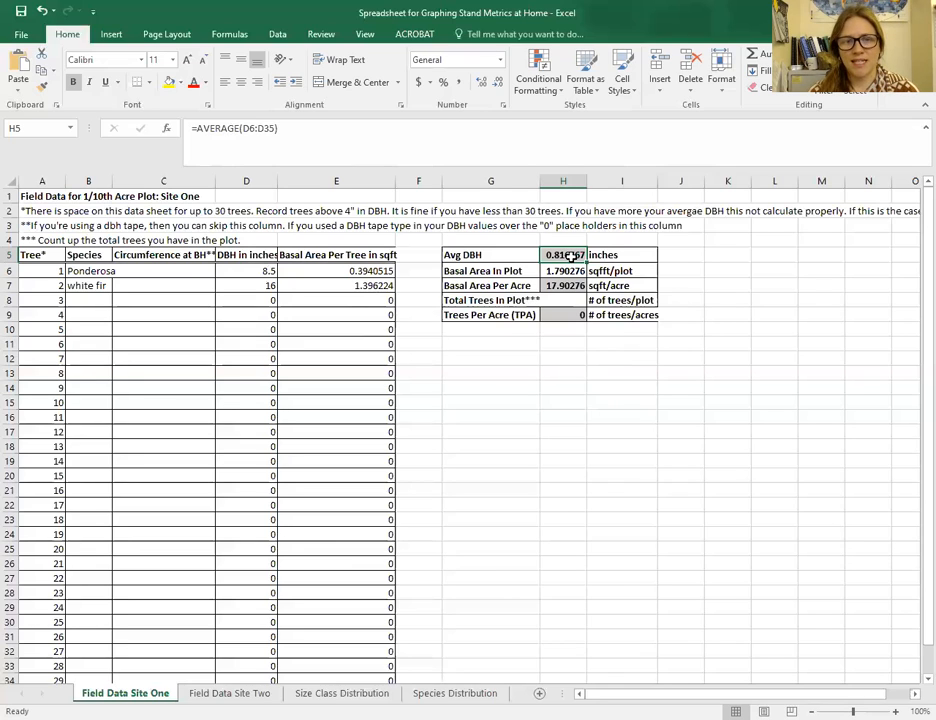
click(83, 298)
text(ponde)
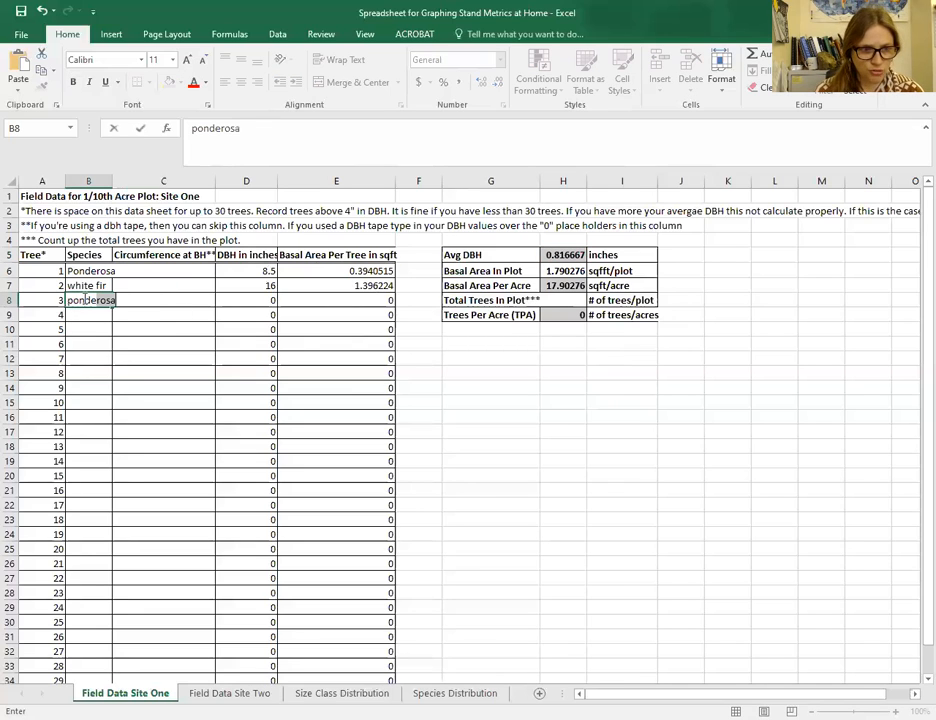
text(rosa)
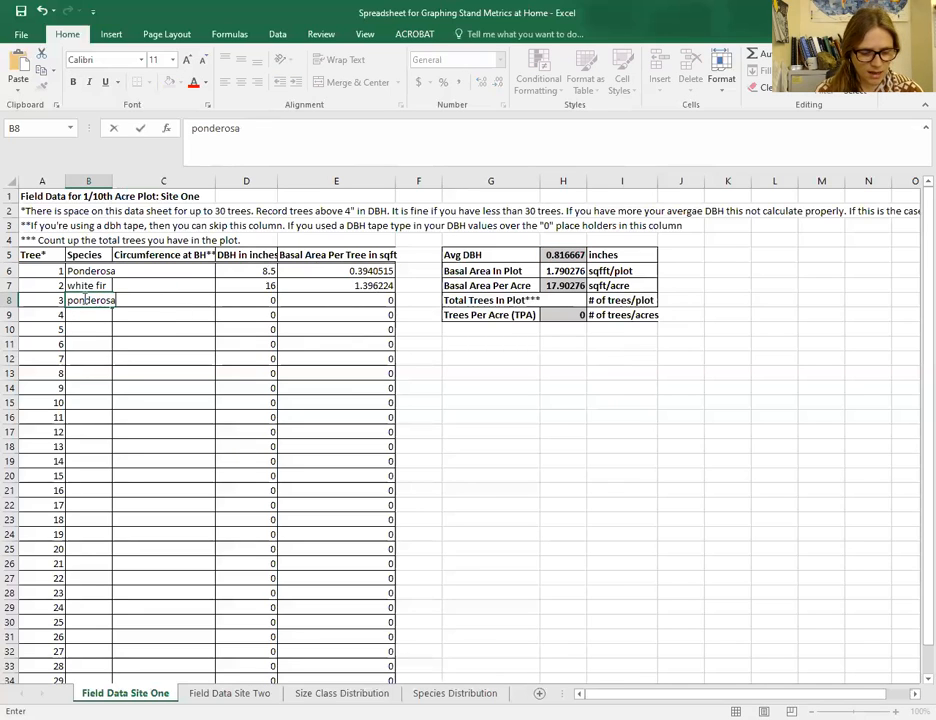
text( pine)
key(BackSpace)
key(BackSpace)
key(BackSpace)
key(BackSpace)
text(ine)
key(BackSpace)
key(BackSpace)
key(BackSpace)
key(BackSpace)
text(pui)
key(BackSpace)
key(BackSpace)
text(ine)
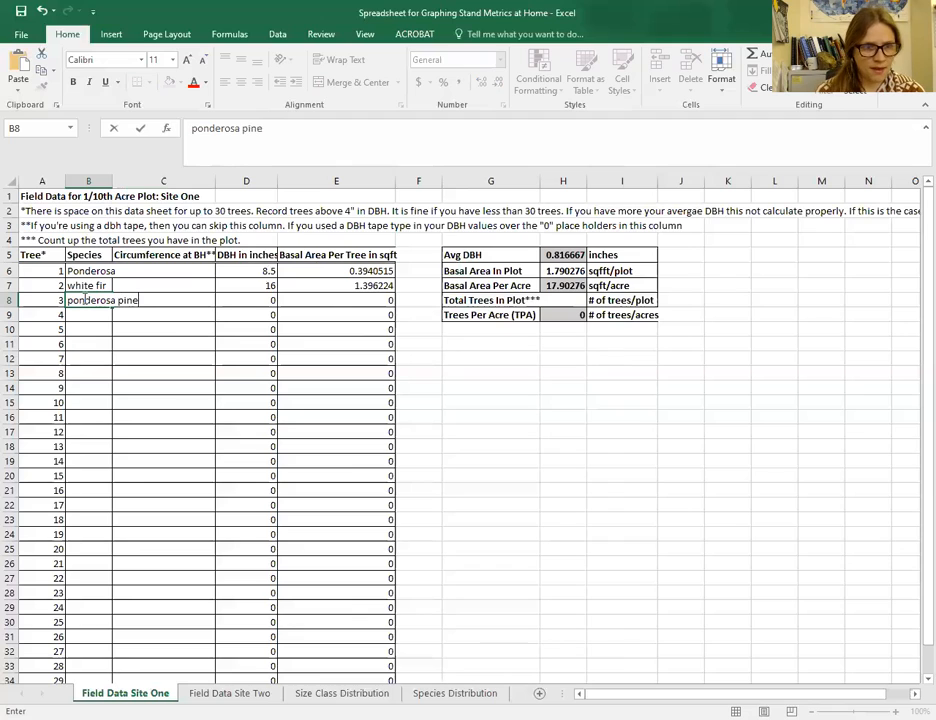
key(BackSpace)
key(BackSpace)
key(BackSpace)
key(BackSpace)
key(BackSpace)
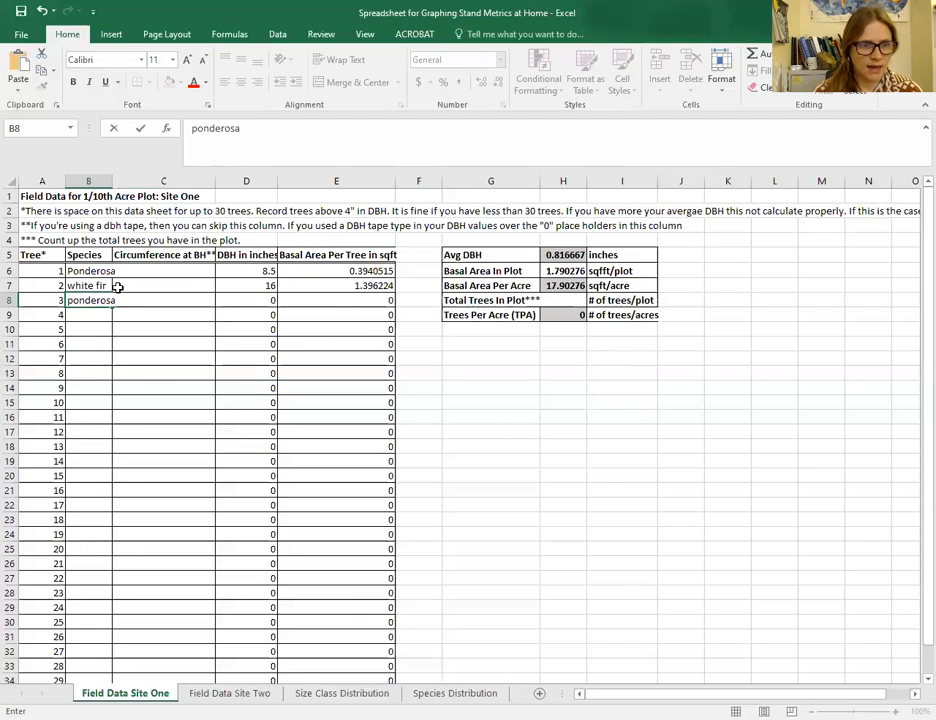
Overwrite the DBH of tree 3 with 12 inches.
click(251, 305)
text(12)
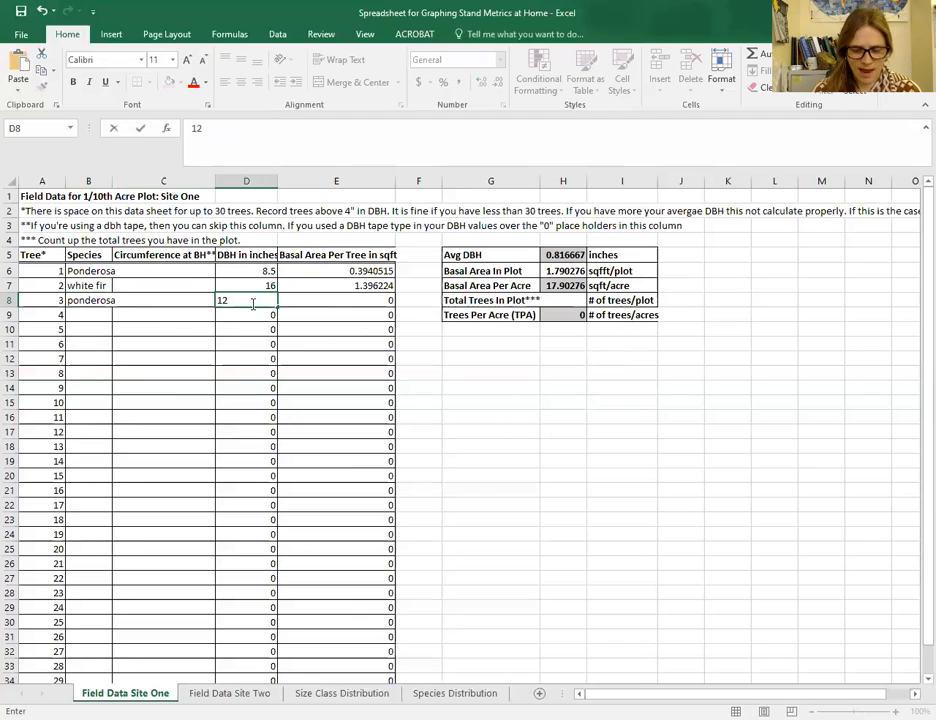
key(Return)
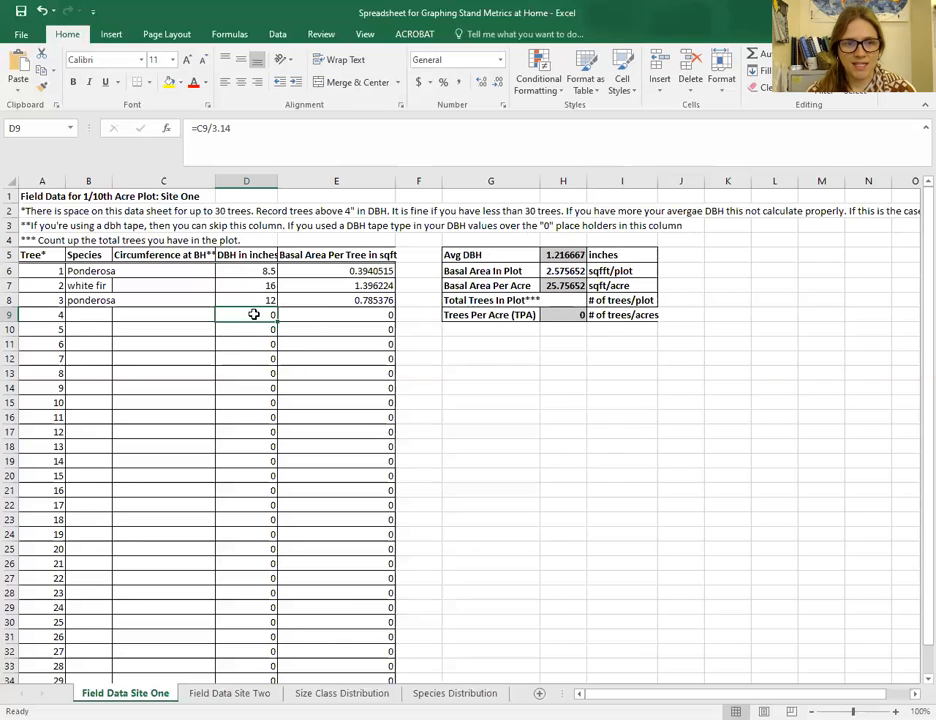
Clear the zero placeholders from the DBH column for the unused trees 4 to 30.
drag(254, 314, 262, 651)
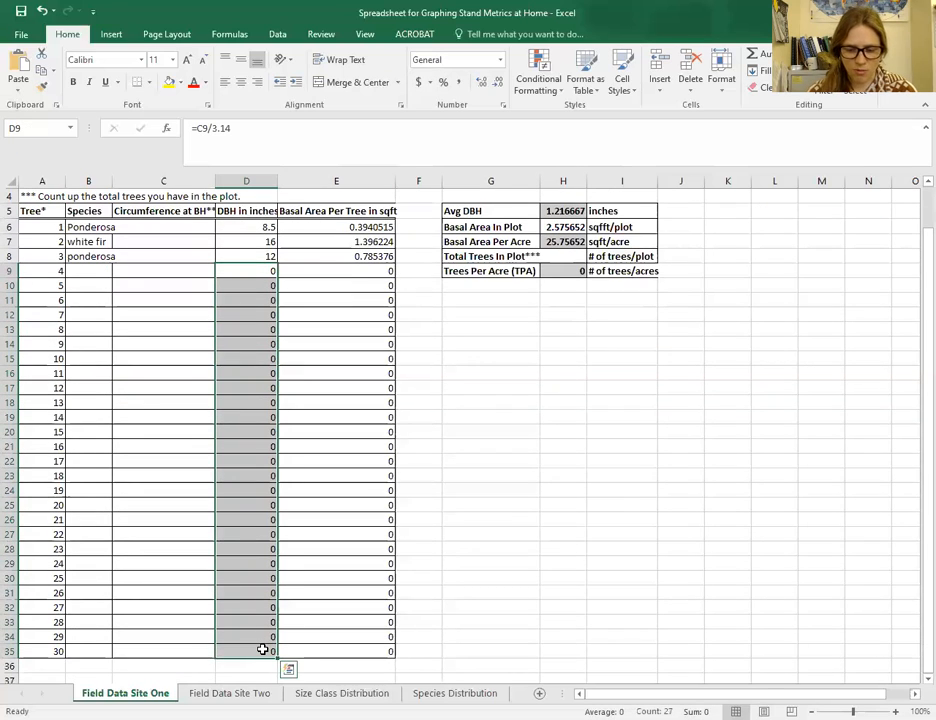
key(BackSpace)
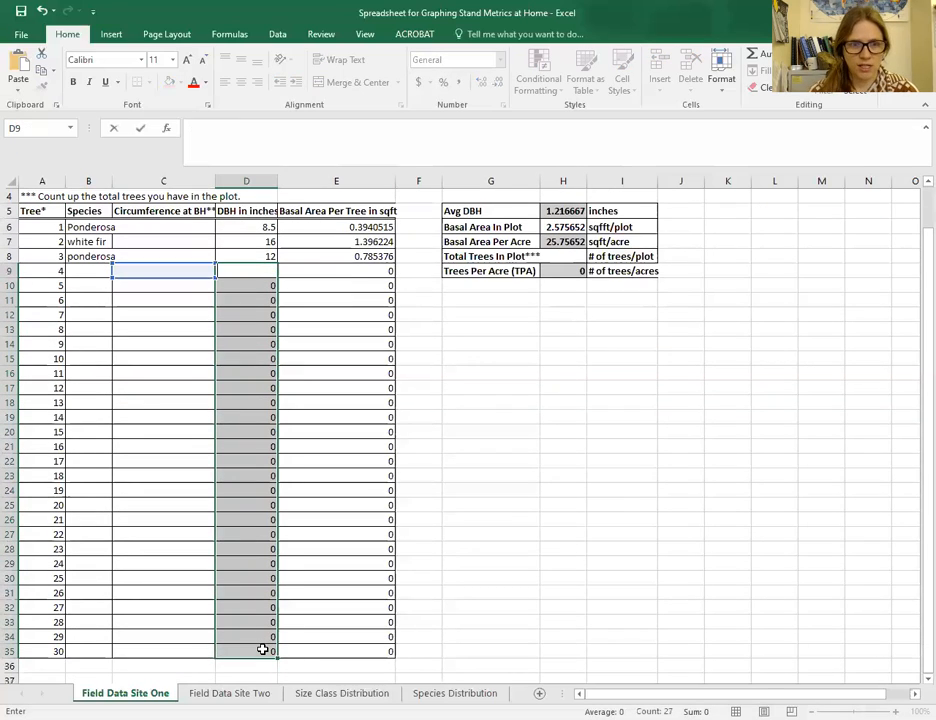
click(237, 378)
click(258, 267)
key(Down)
key(BackSpace)
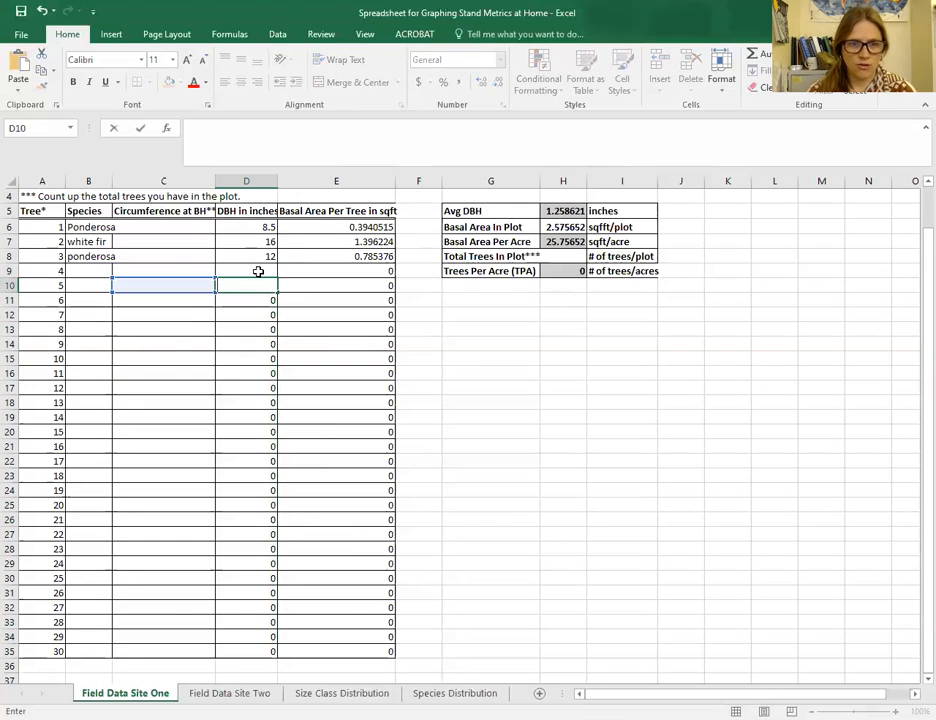
click(259, 300)
key(BackSpace)
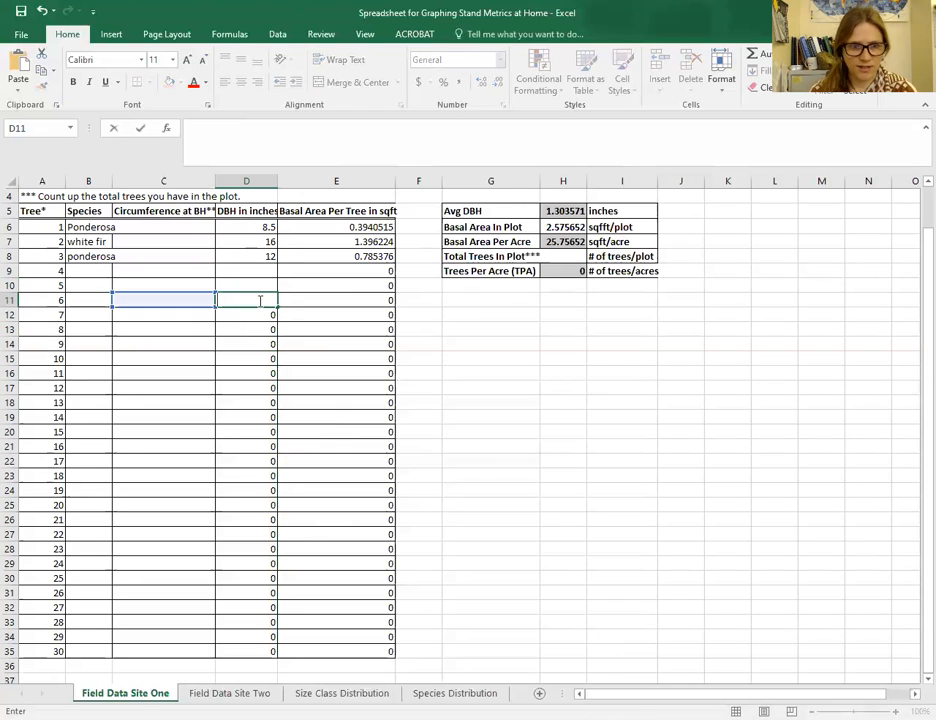
drag(259, 312, 246, 651)
key(Delete)
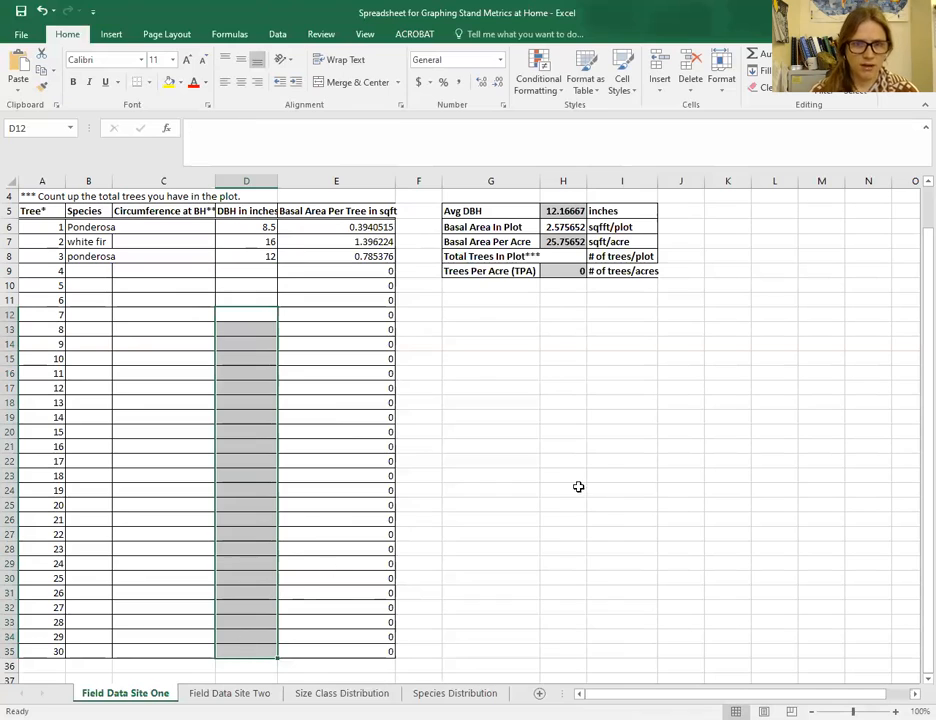
click(642, 479)
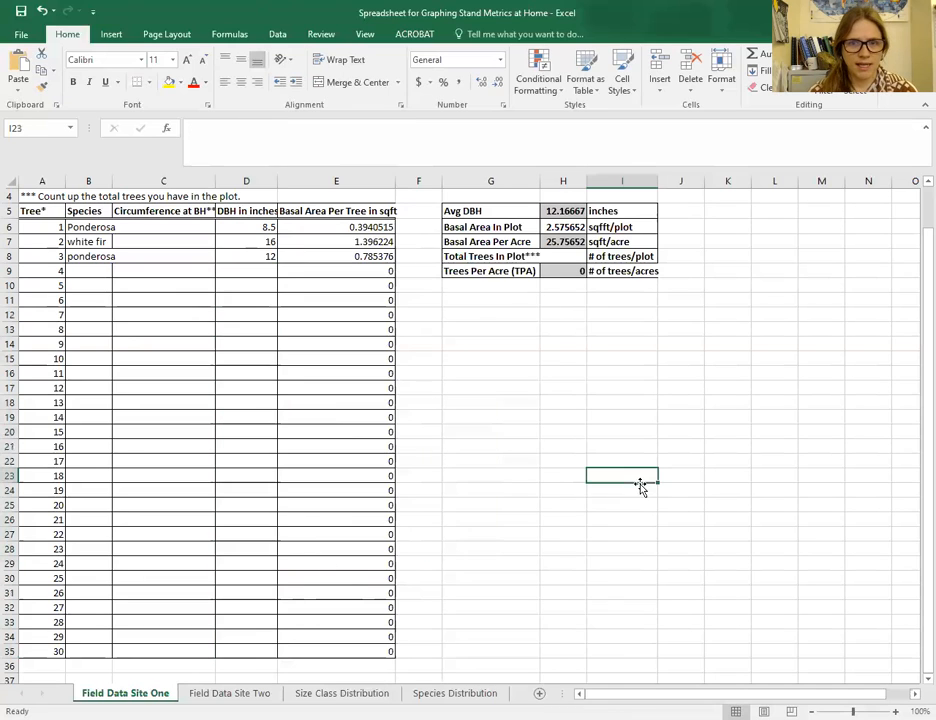
Review the average DBH formula and enter 3 as the total number of trees in the plot.
click(572, 211)
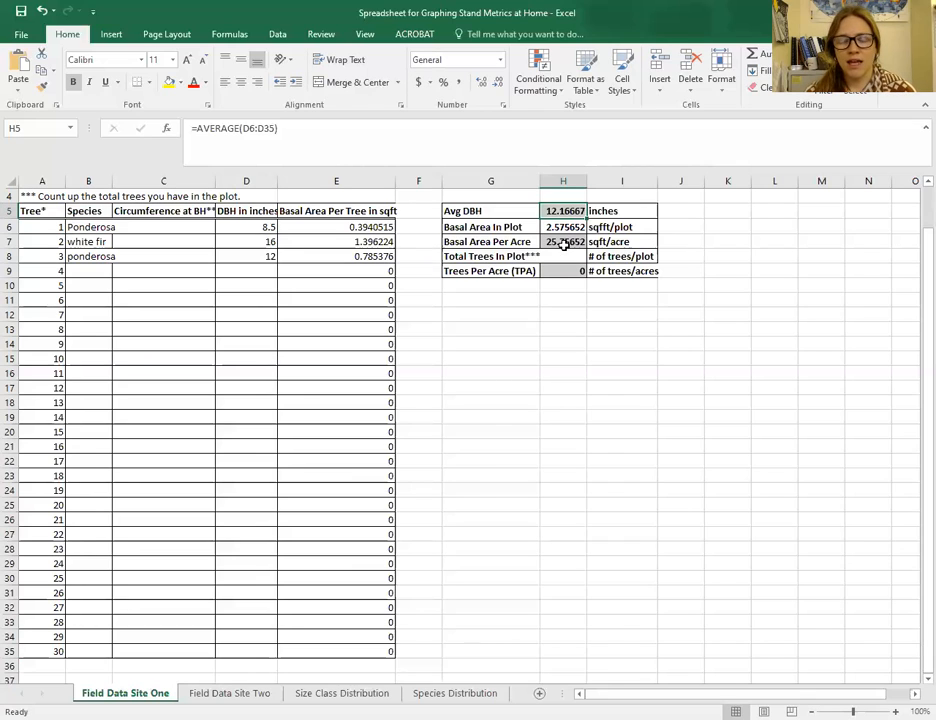
click(565, 258)
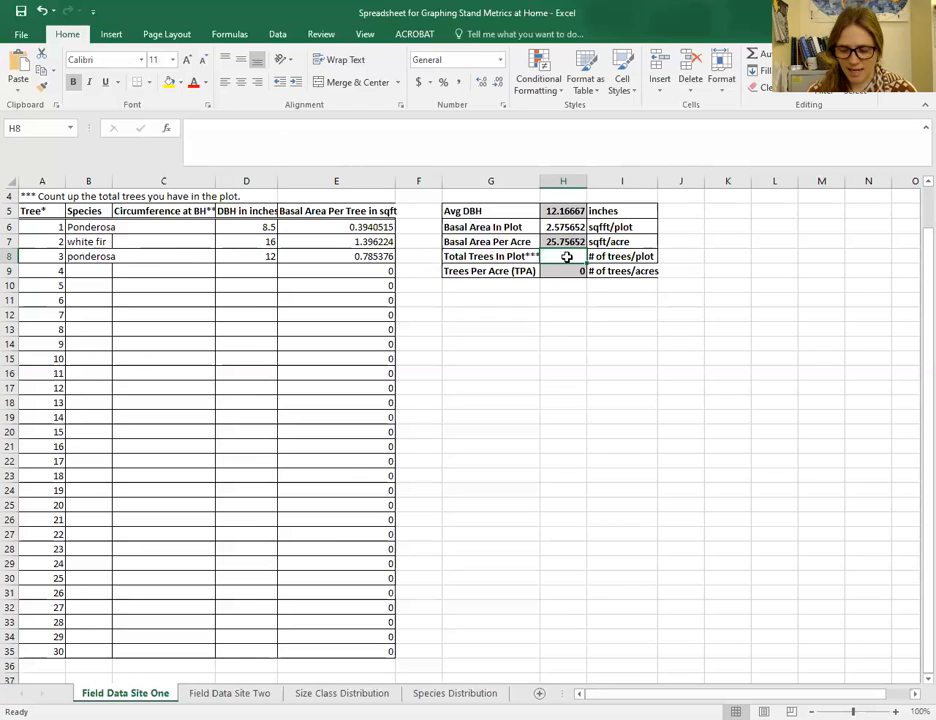
text(3)
key(Return)
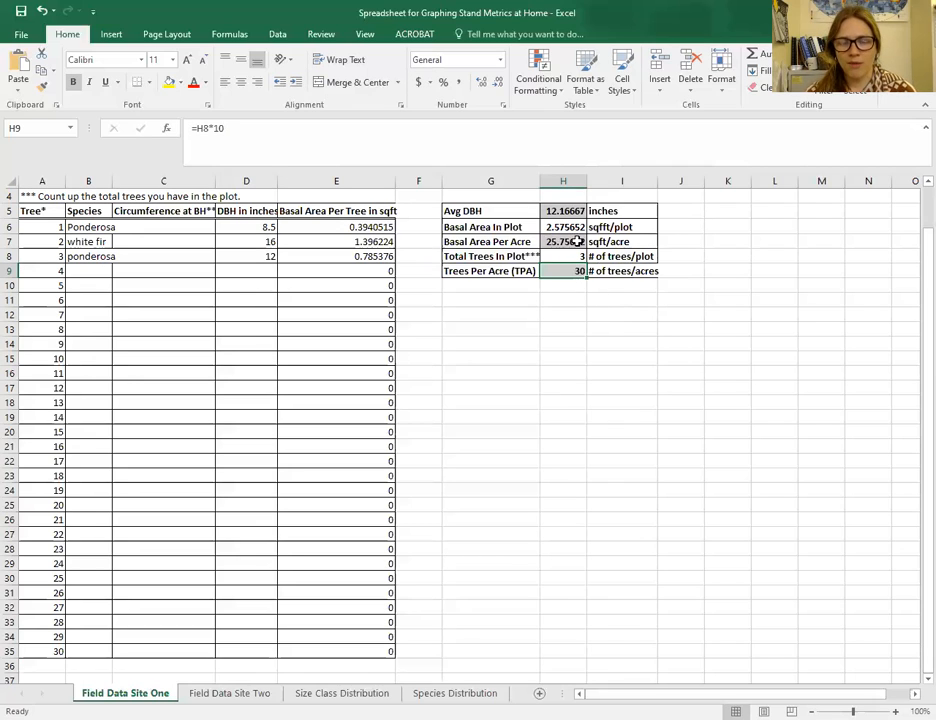
Review the completed Site One stand metrics and switch to the Field Data Site Two sheet.
scroll(539, 415, up, 1)
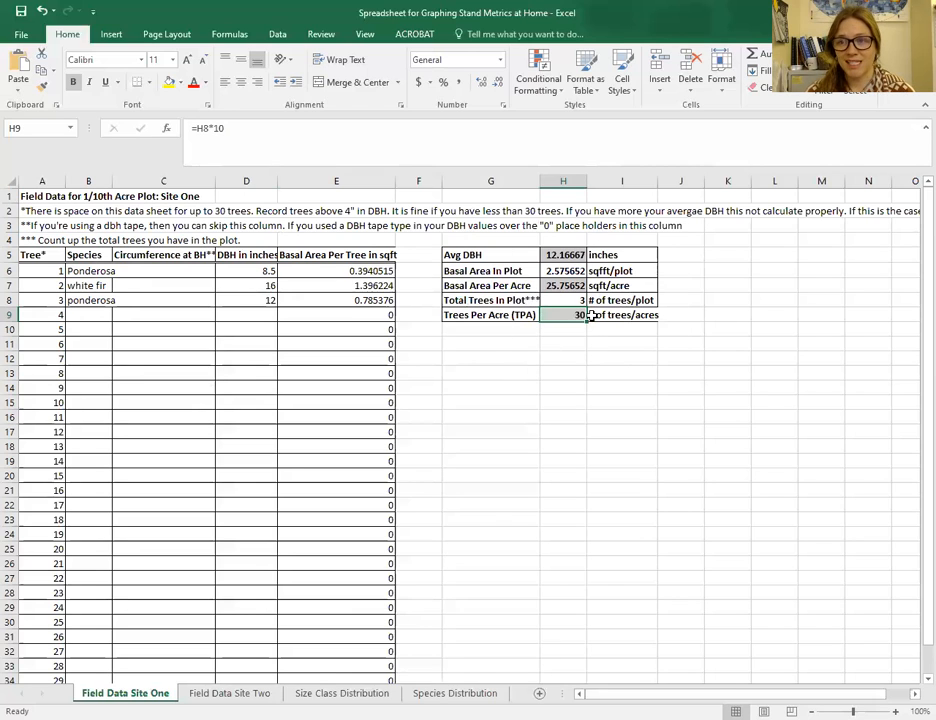
scroll(627, 361, down, 1)
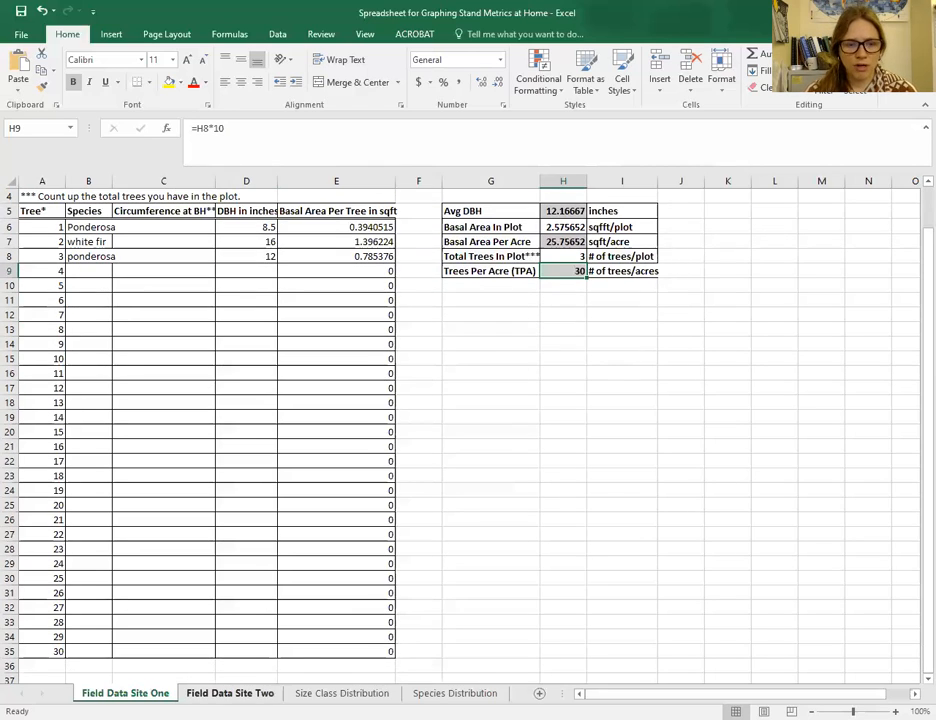
key(ctrl+Page_Down)
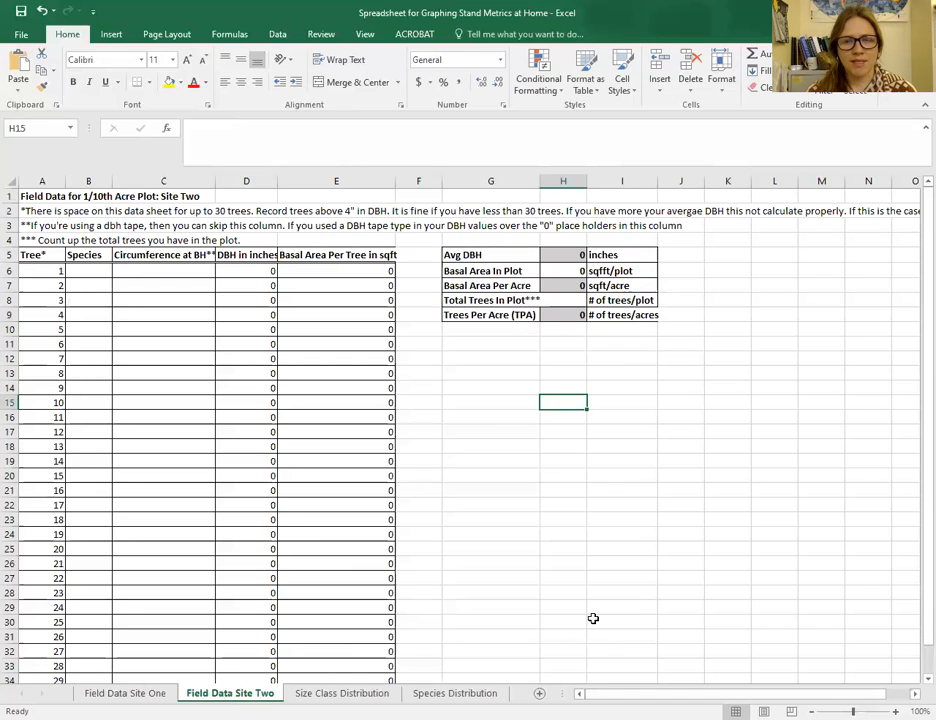